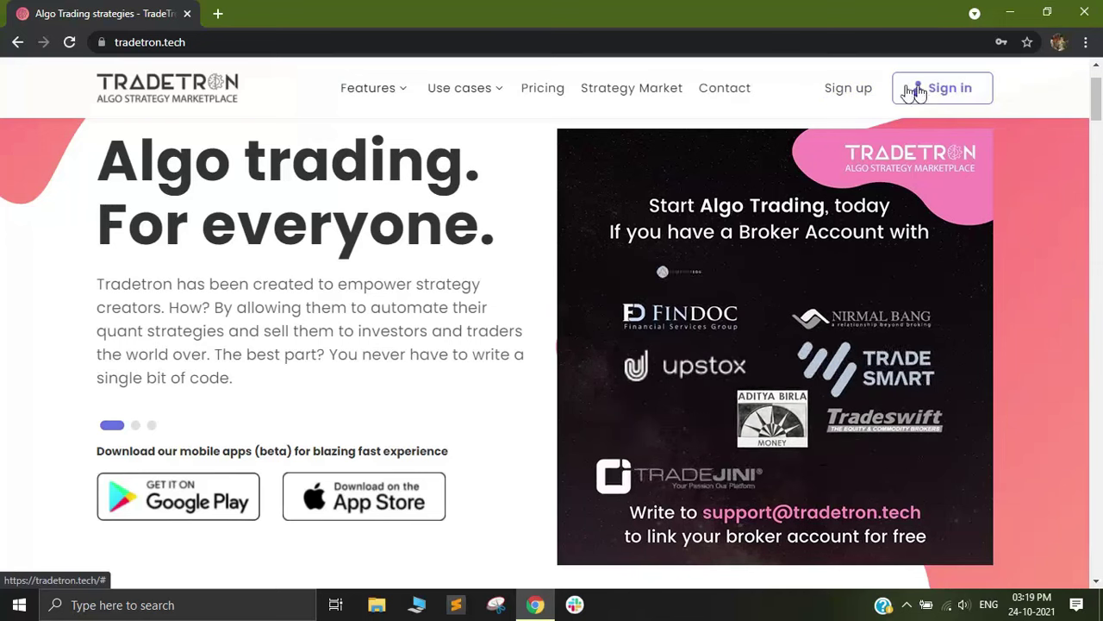
Open the Sign up form, accept the terms of service, then close it
{"action": "left_click", "coordinate": [849, 89]}
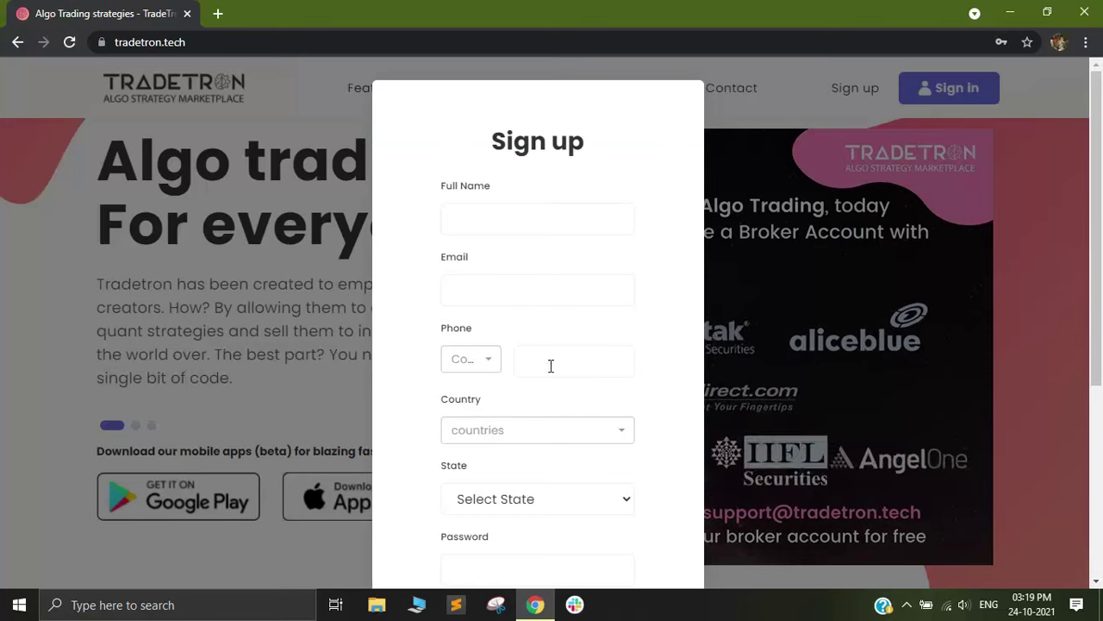
{"action": "scroll", "coordinate": [554, 378], "scroll_direction": "down", "scroll_amount": 1}
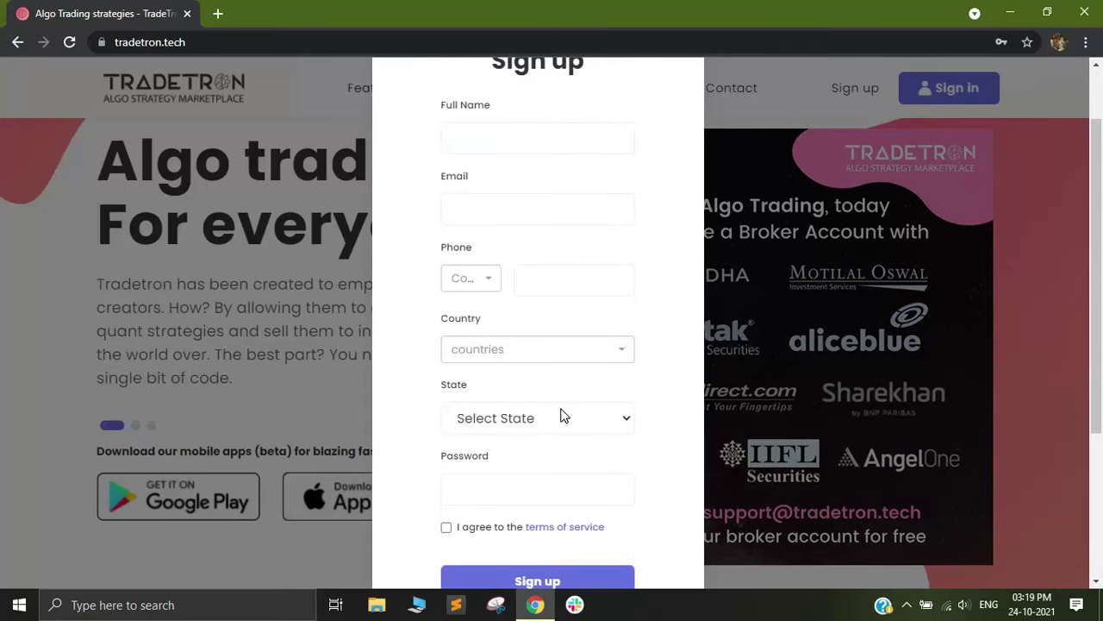
{"action": "scroll", "coordinate": [560, 413], "scroll_direction": "down", "scroll_amount": 1}
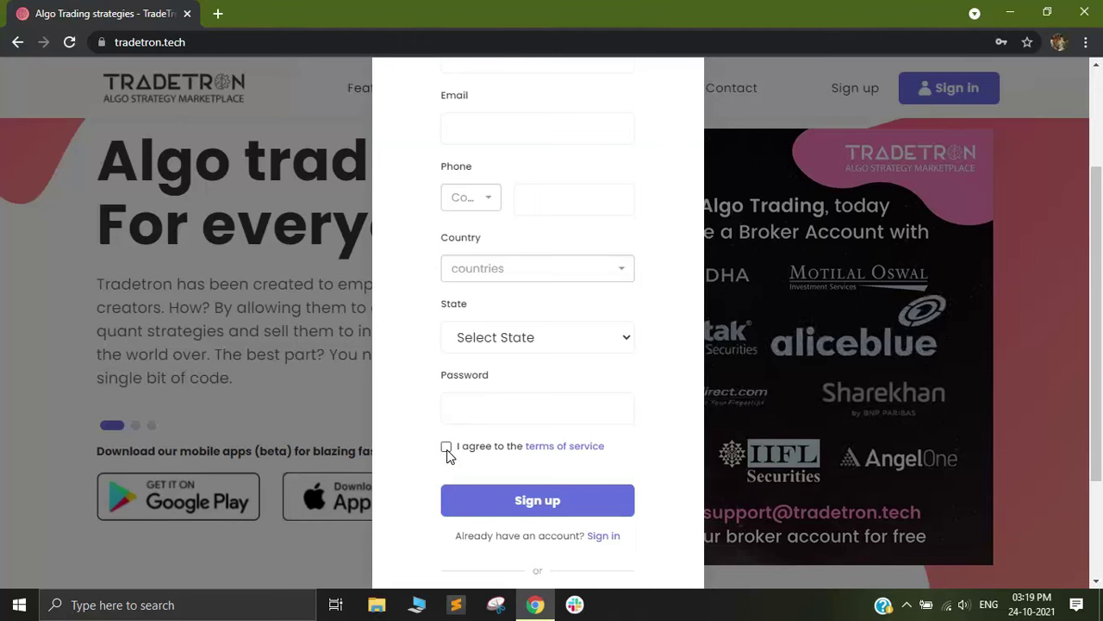
{"action": "left_click", "coordinate": [446, 447]}
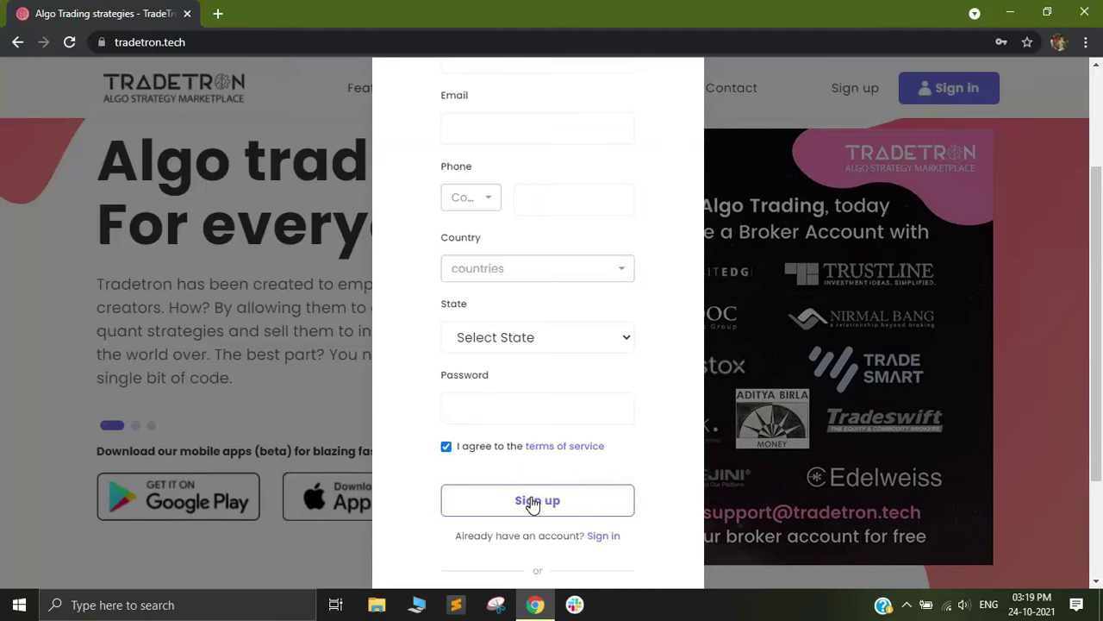
{"action": "scroll", "coordinate": [621, 270], "scroll_direction": "up", "scroll_amount": 2}
{"action": "left_click", "coordinate": [750, 170]}
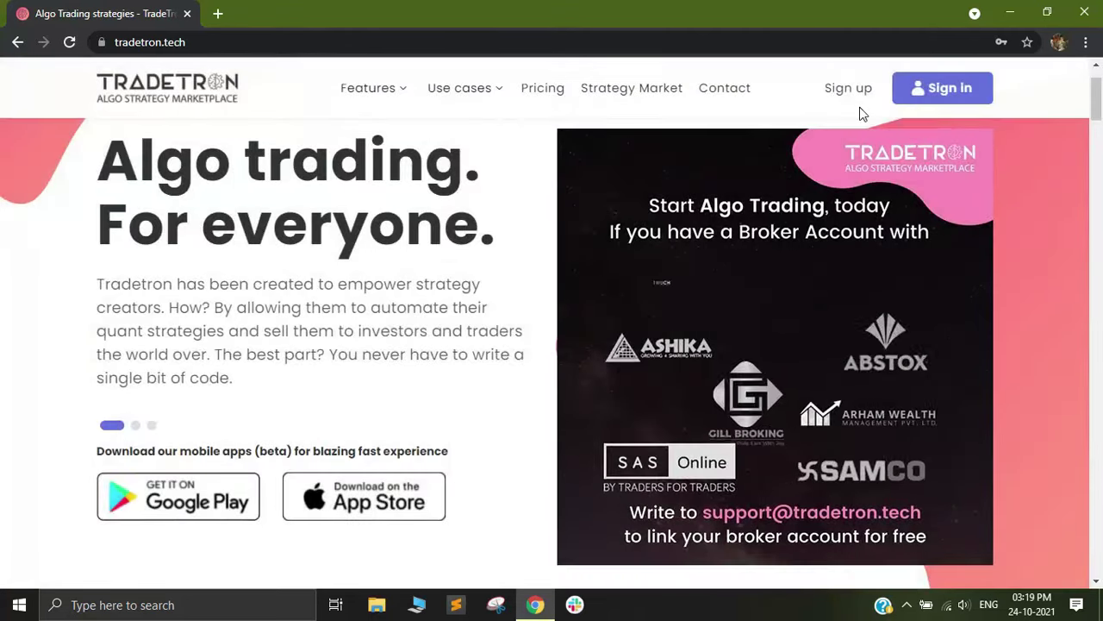
Sign in with the saved autofill credentials after ticking the reCAPTCHA check
{"action": "left_click", "coordinate": [984, 96]}
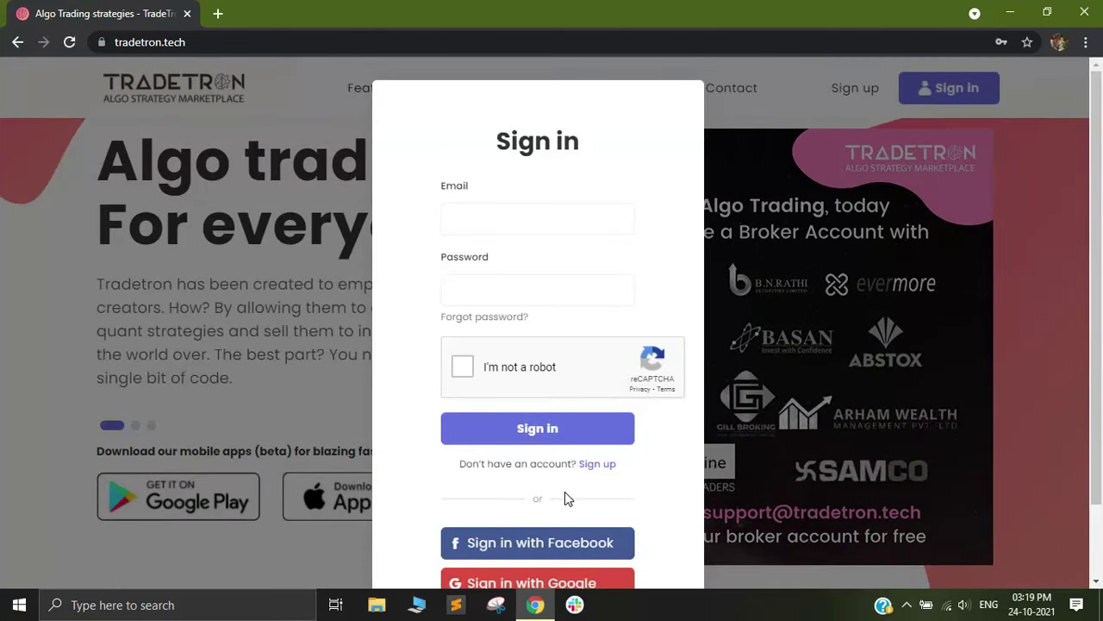
{"action": "scroll", "coordinate": [565, 493], "scroll_direction": "down", "scroll_amount": 1}
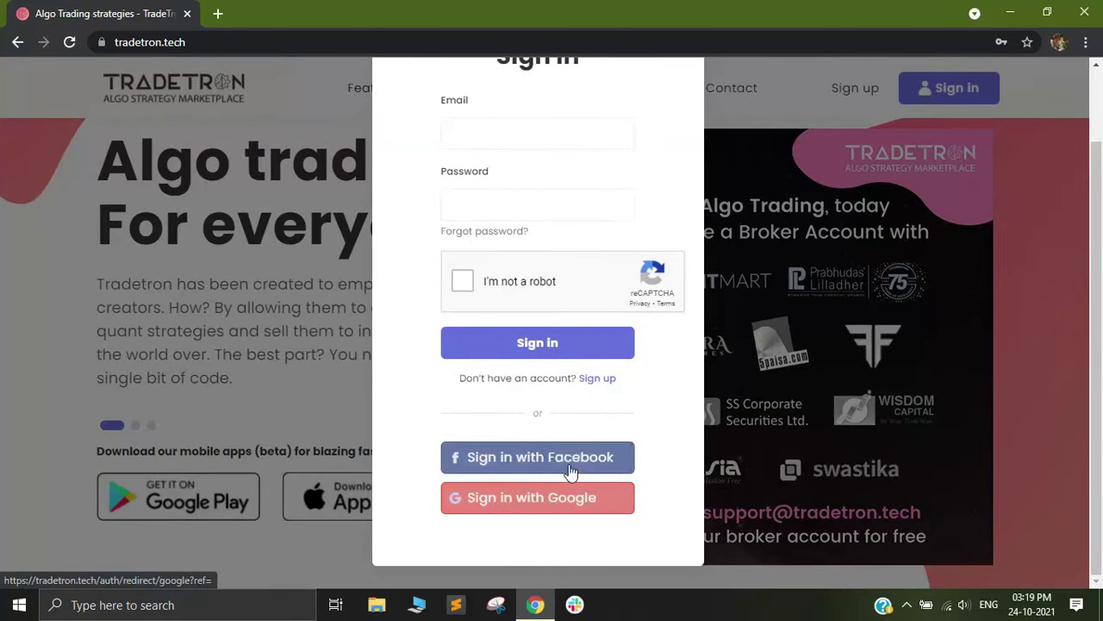
{"action": "scroll", "coordinate": [608, 474], "scroll_direction": "up", "scroll_amount": 1}
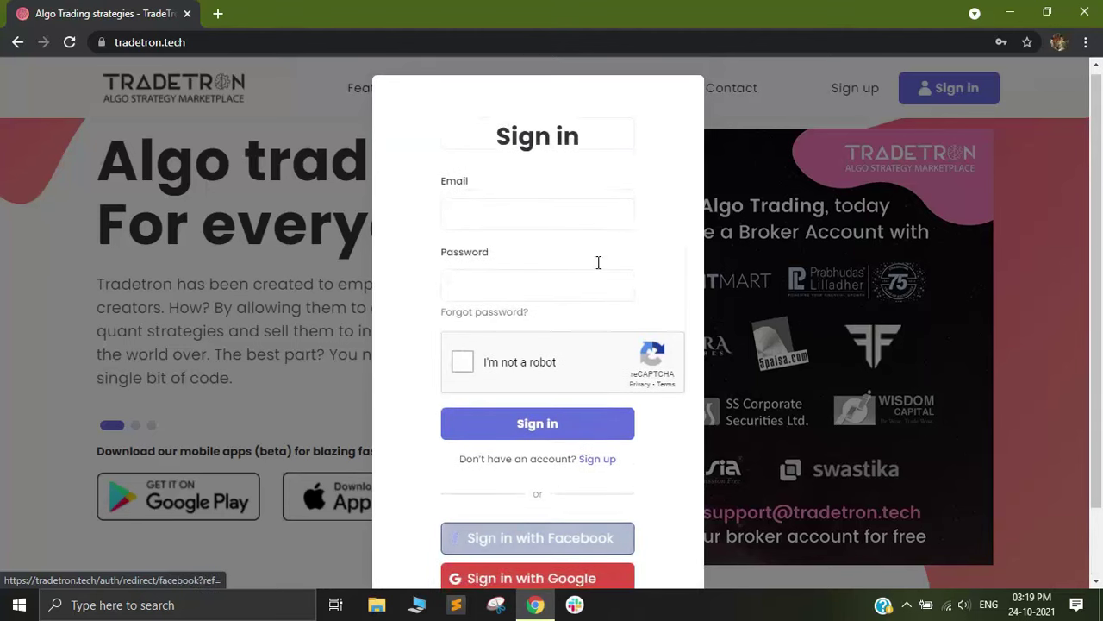
{"action": "left_click", "coordinate": [504, 213]}
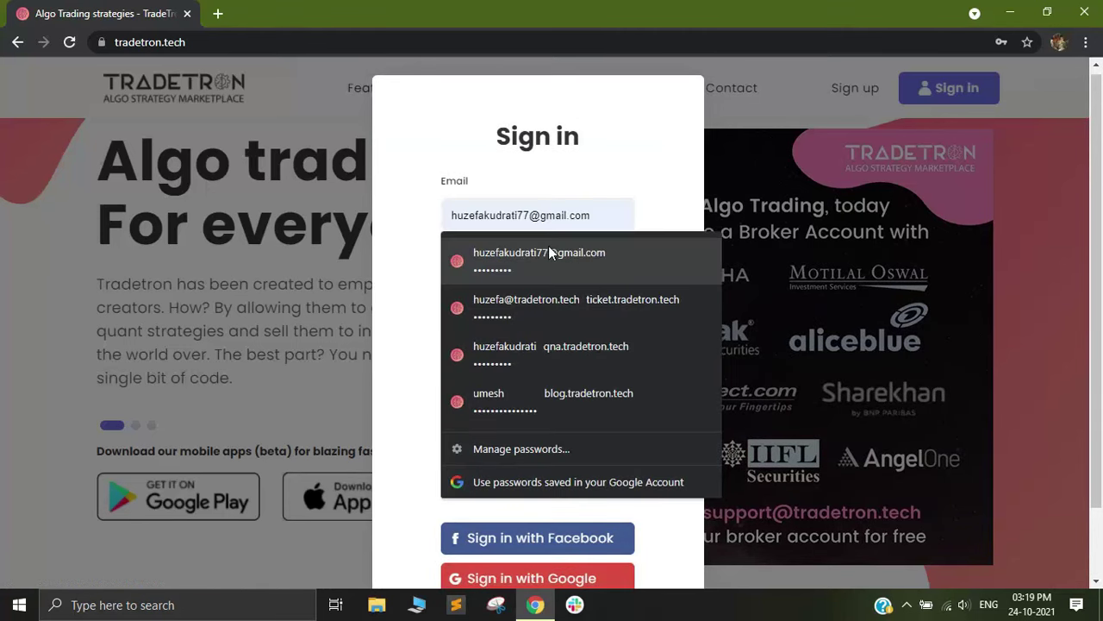
{"action": "left_click", "coordinate": [548, 246]}
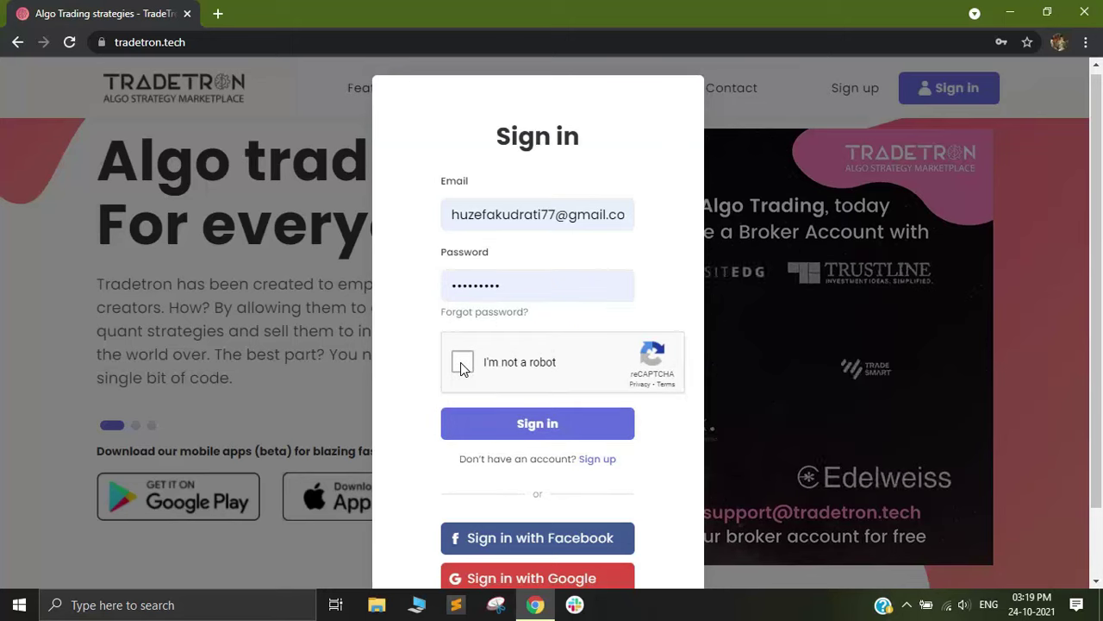
{"action": "left_click", "coordinate": [462, 363]}
{"action": "left_click", "coordinate": [510, 425]}
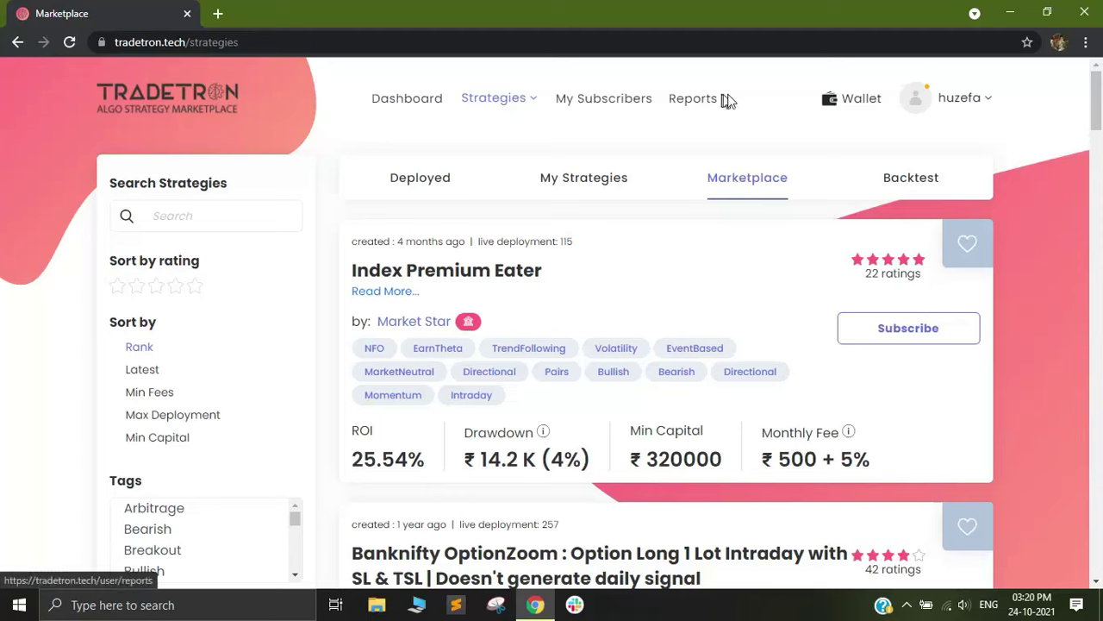
Open the username menu at top right and go to the Profile page
{"action": "left_click", "coordinate": [970, 104]}
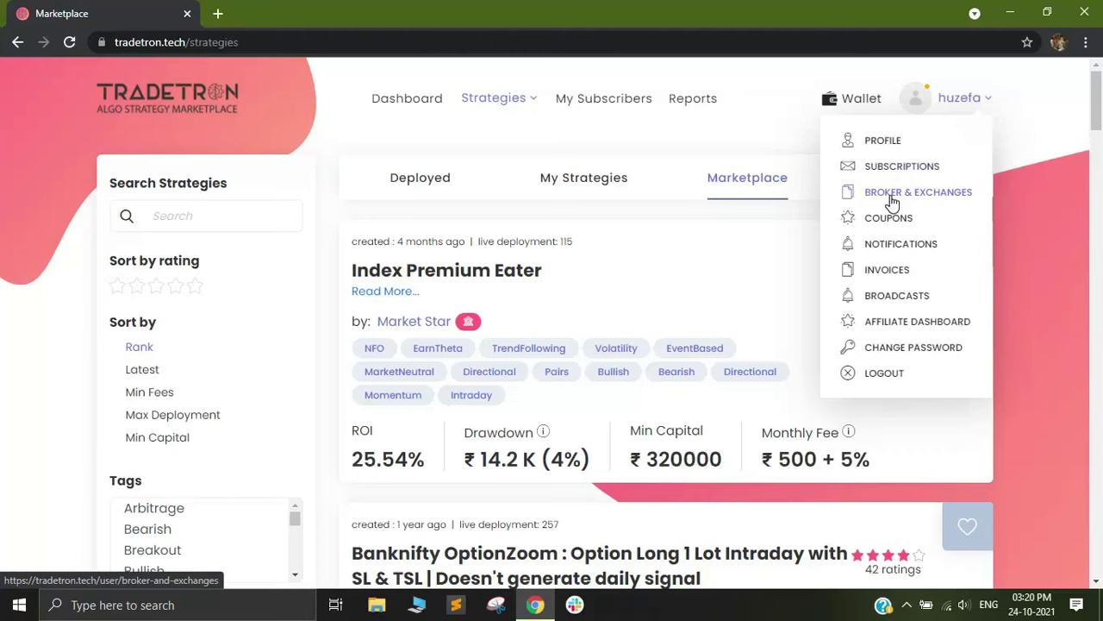
{"action": "left_click", "coordinate": [893, 144]}
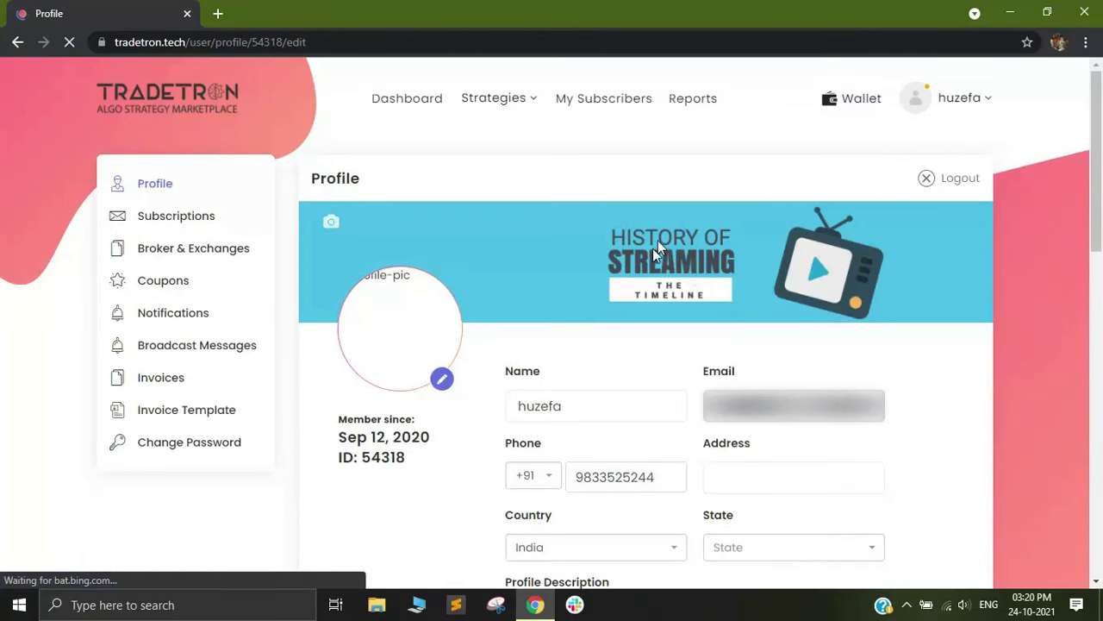
Highlight the Member since date and the account ID on the profile page
{"action": "scroll", "coordinate": [627, 335], "scroll_direction": "down", "scroll_amount": 1}
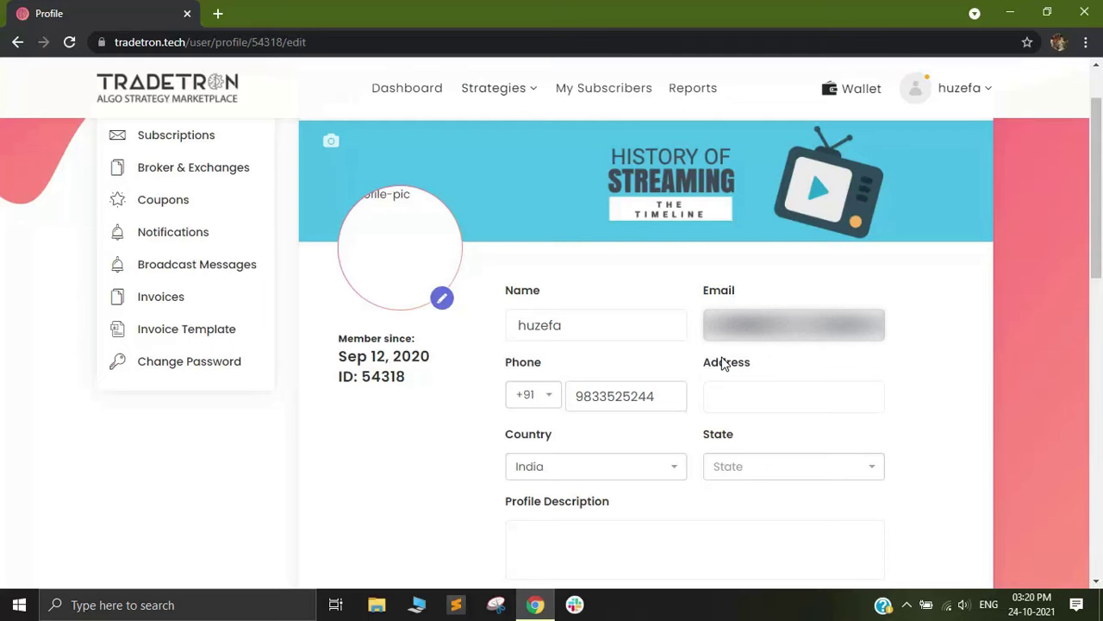
{"action": "left_click_drag", "start_coordinate": [338, 355], "coordinate": [427, 347]}
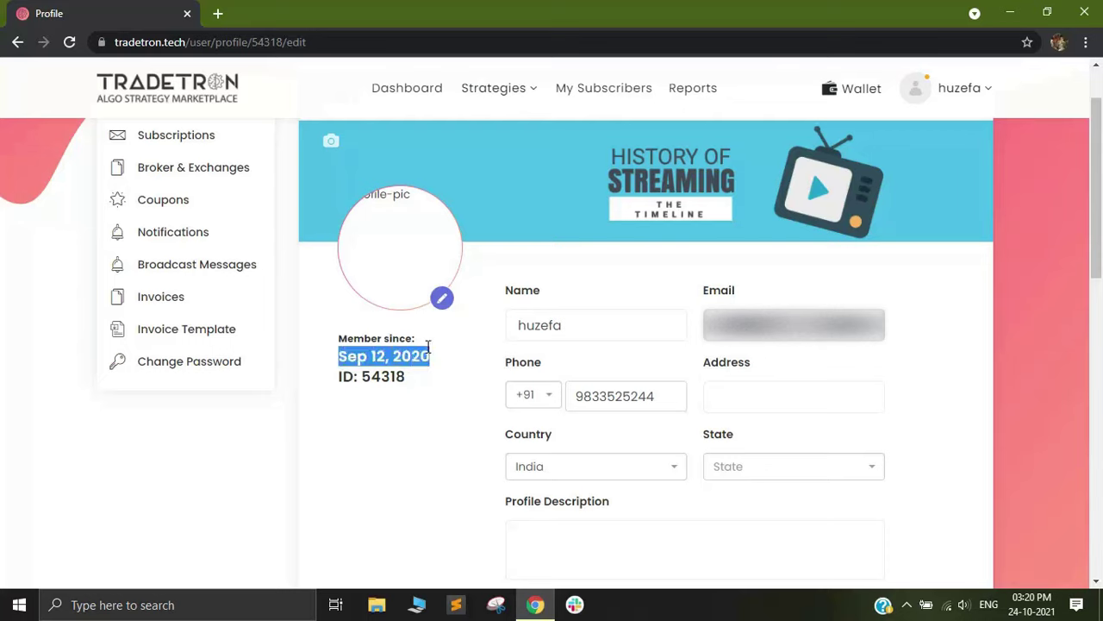
{"action": "left_click", "coordinate": [437, 381]}
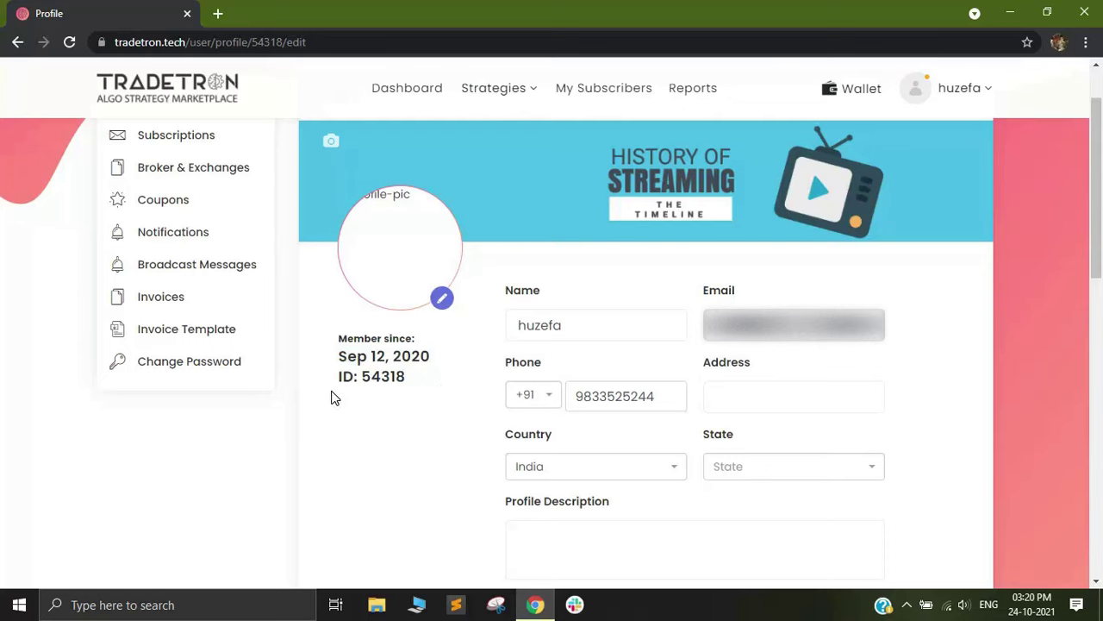
{"action": "left_click_drag", "start_coordinate": [360, 379], "coordinate": [405, 377]}
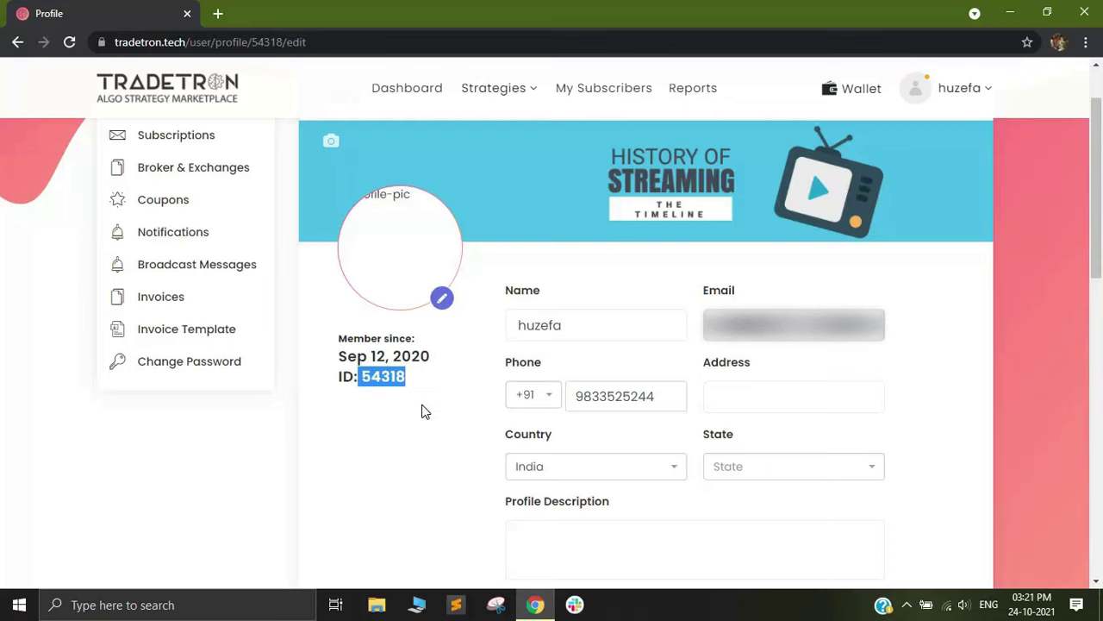
{"action": "left_click", "coordinate": [426, 406]}
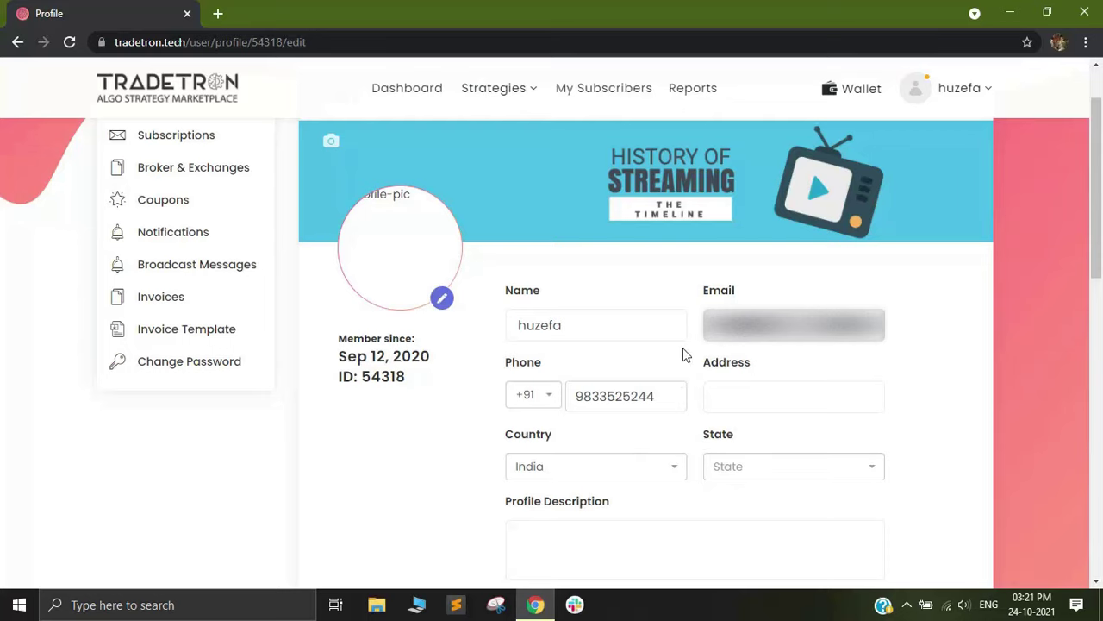
Leave the GST, PAN and Social Networks fields empty and save the profile
{"action": "scroll", "coordinate": [681, 367], "scroll_direction": "down", "scroll_amount": 1}
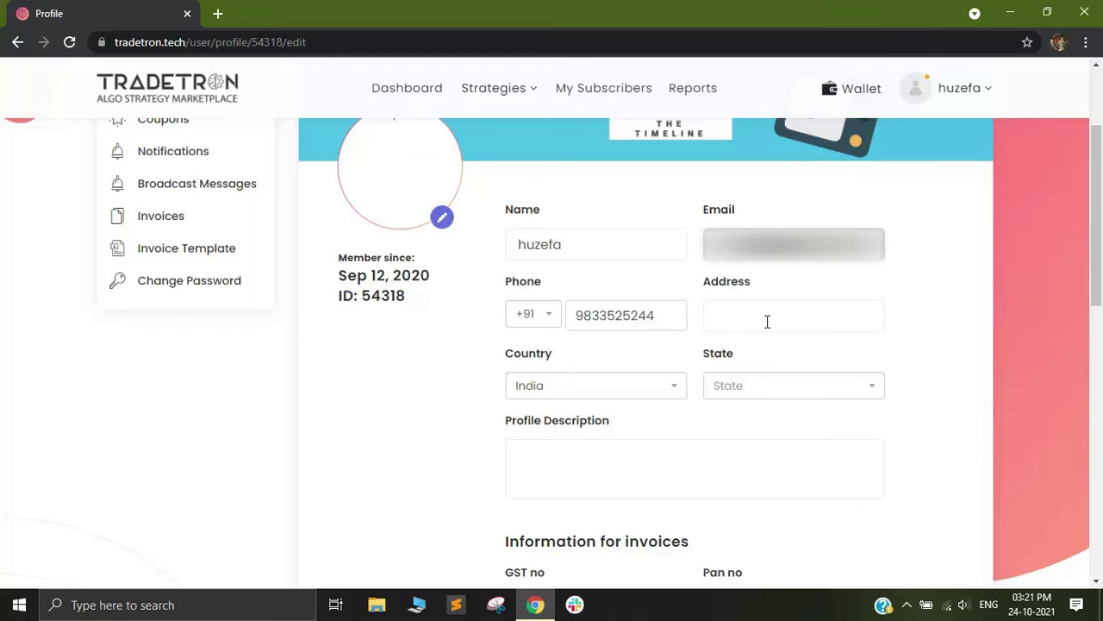
{"action": "scroll", "coordinate": [767, 321], "scroll_direction": "down", "scroll_amount": 1}
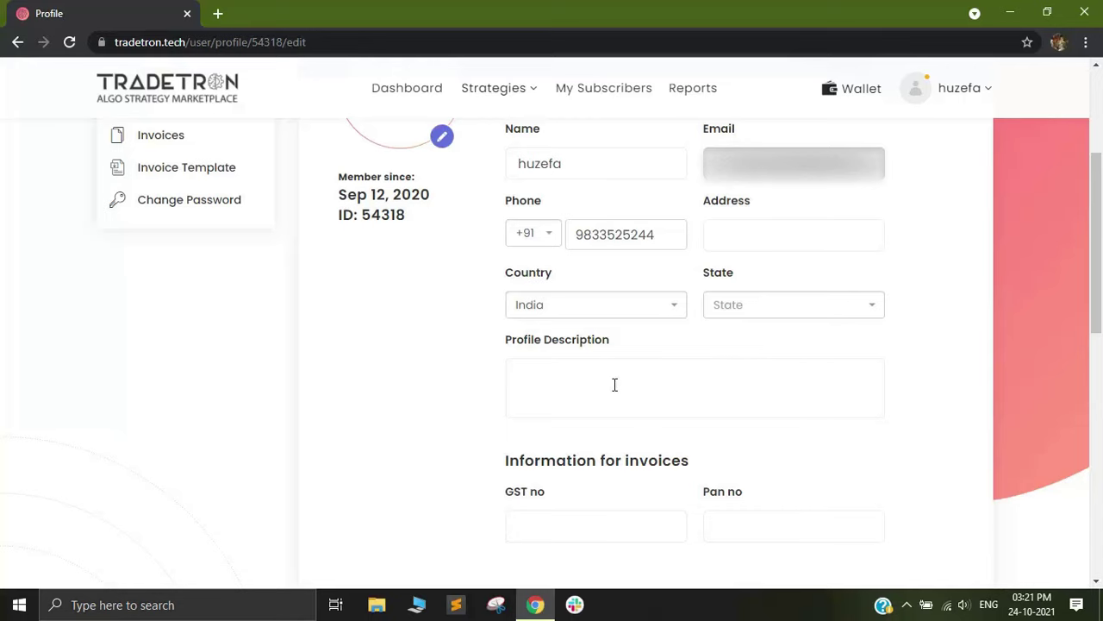
{"action": "scroll", "coordinate": [615, 384], "scroll_direction": "down", "scroll_amount": 1}
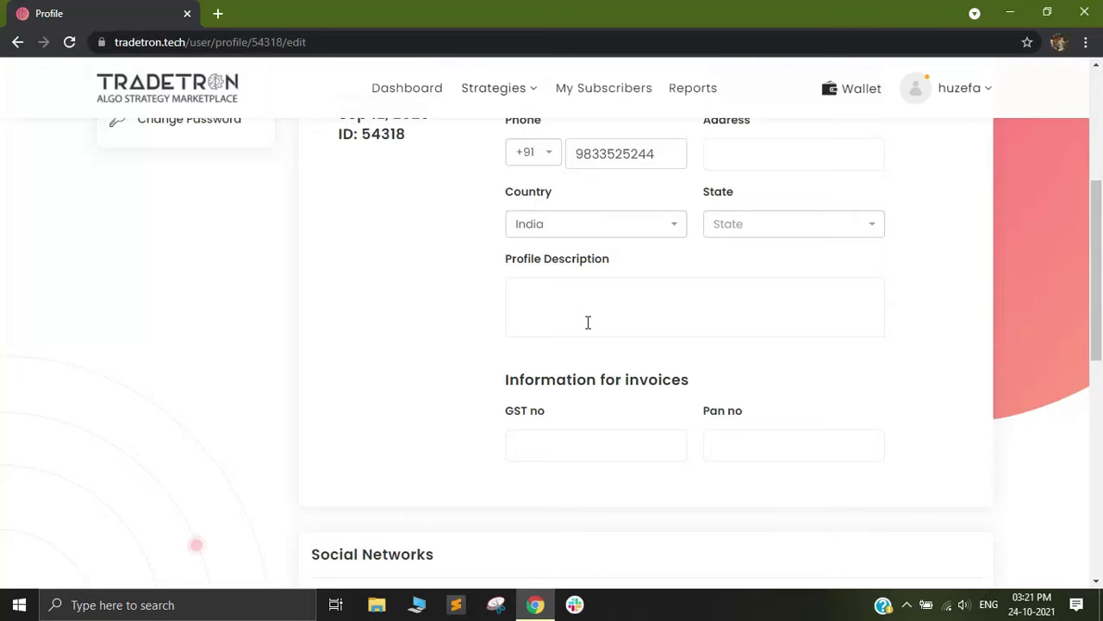
{"action": "scroll", "coordinate": [588, 322], "scroll_direction": "down", "scroll_amount": 1}
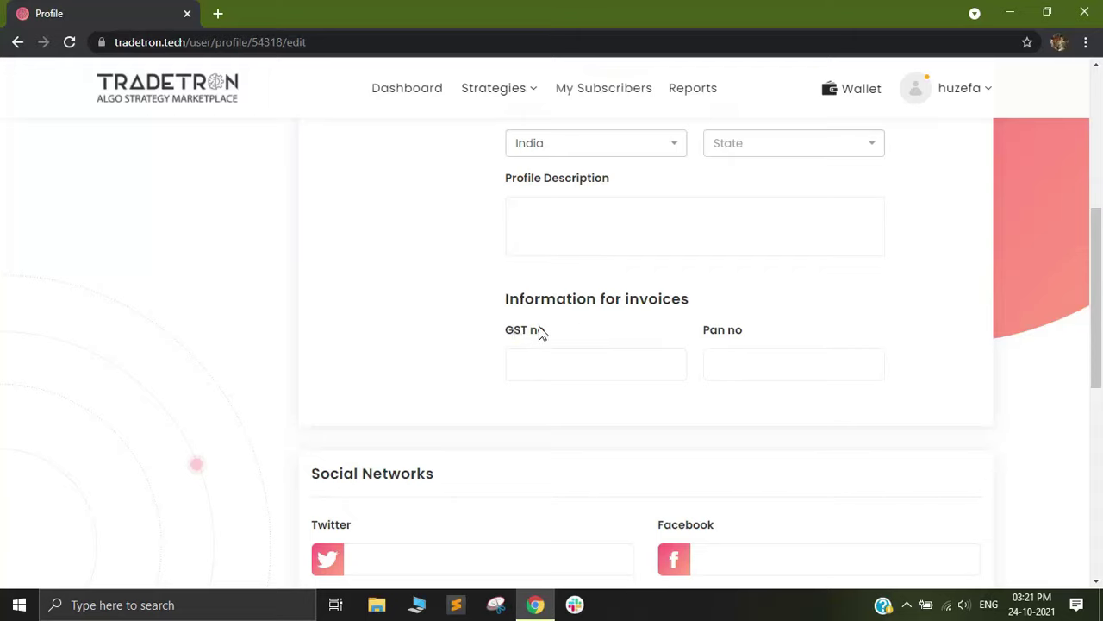
{"action": "left_click_drag", "start_coordinate": [702, 331], "coordinate": [737, 331]}
{"action": "left_click", "coordinate": [727, 352]}
{"action": "scroll", "coordinate": [569, 405], "scroll_direction": "down", "scroll_amount": 1}
{"action": "scroll", "coordinate": [539, 438], "scroll_direction": "down", "scroll_amount": 1}
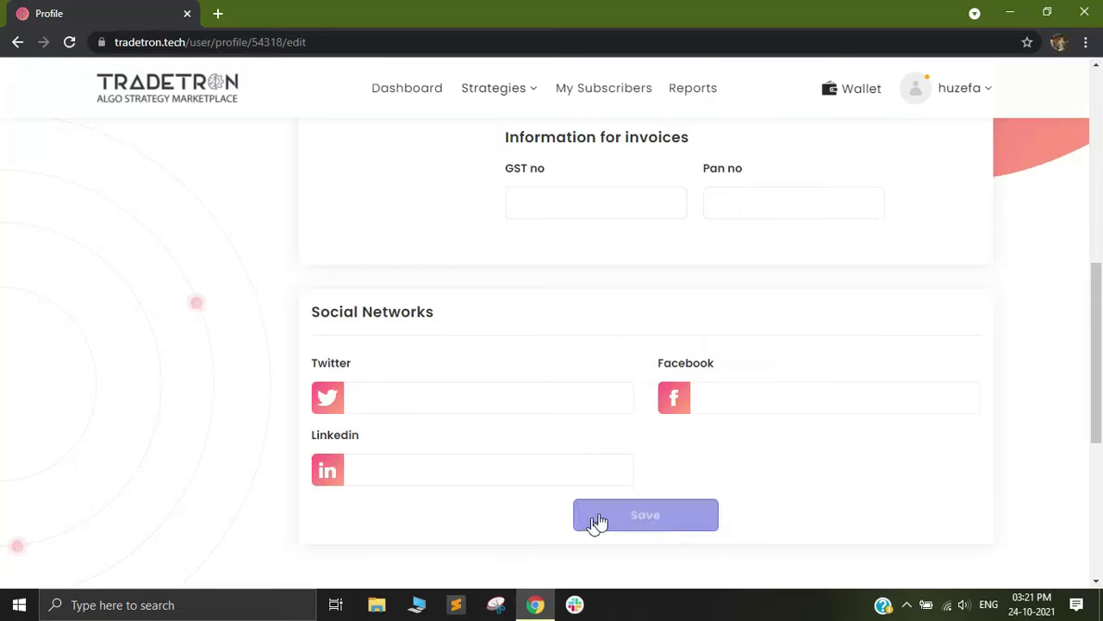
{"action": "left_click", "coordinate": [677, 528]}
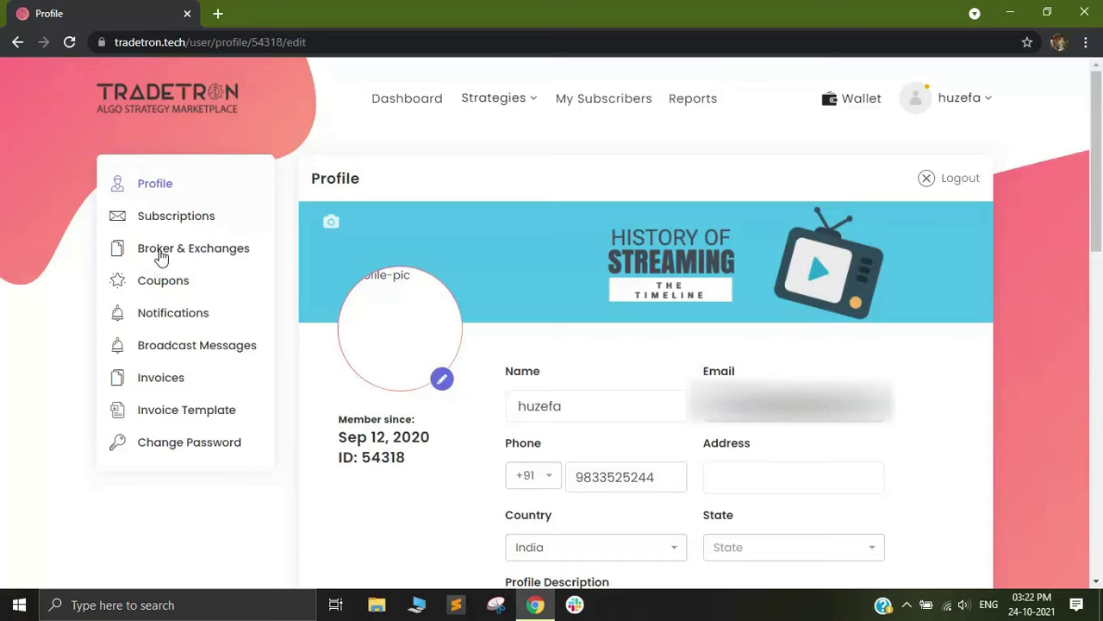
Go to Broker & Exchanges from the user menu and start adding a new broker
{"action": "left_click", "coordinate": [962, 102]}
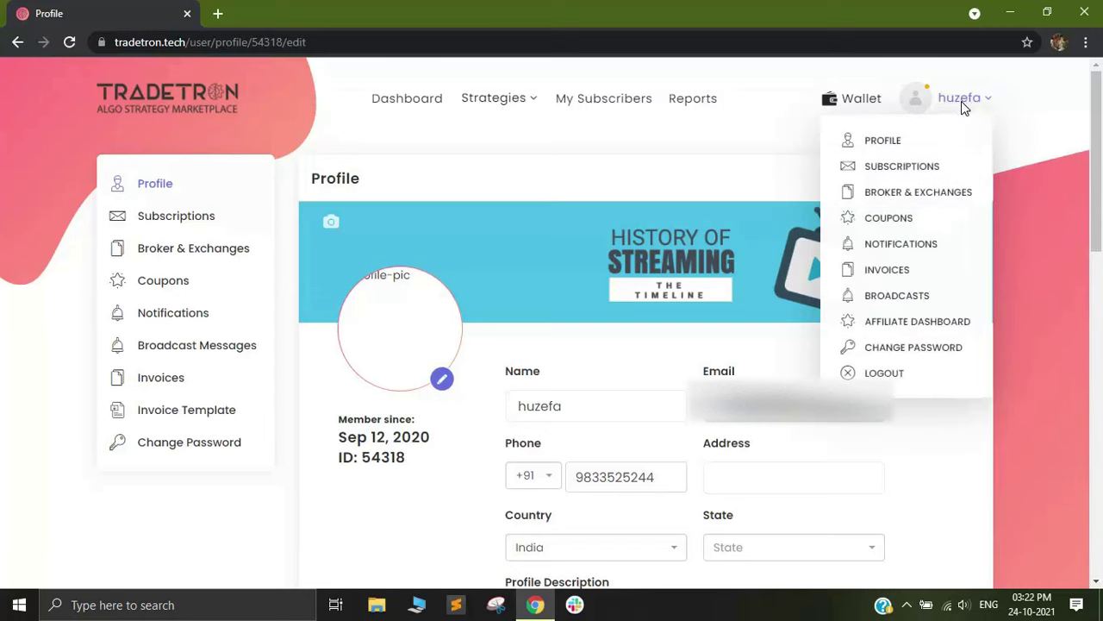
{"action": "left_click", "coordinate": [910, 205]}
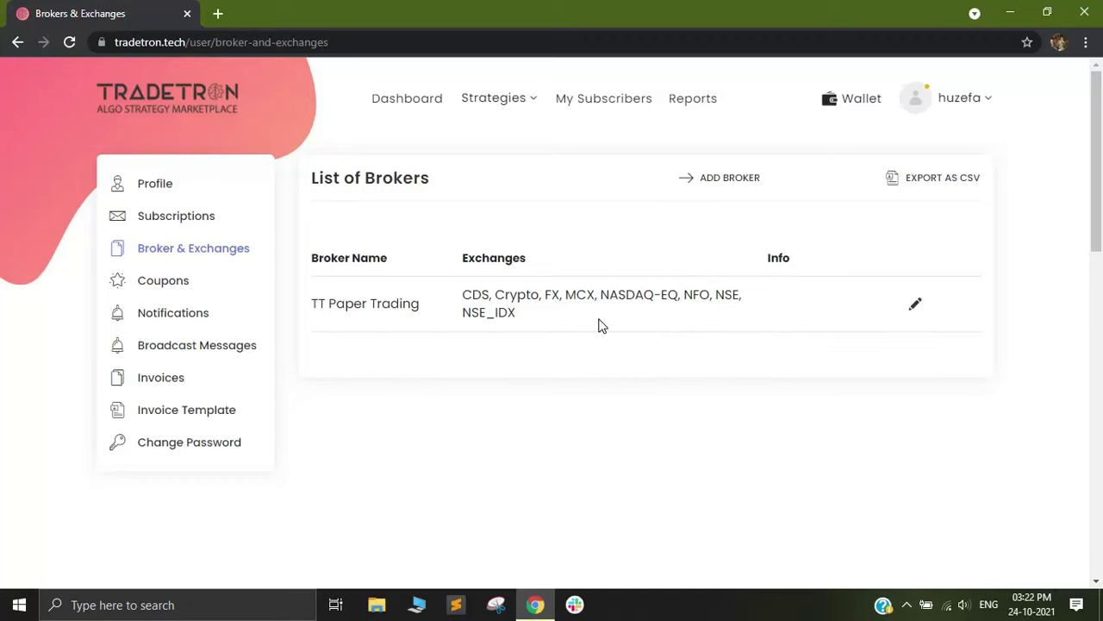
{"action": "left_click", "coordinate": [731, 181]}
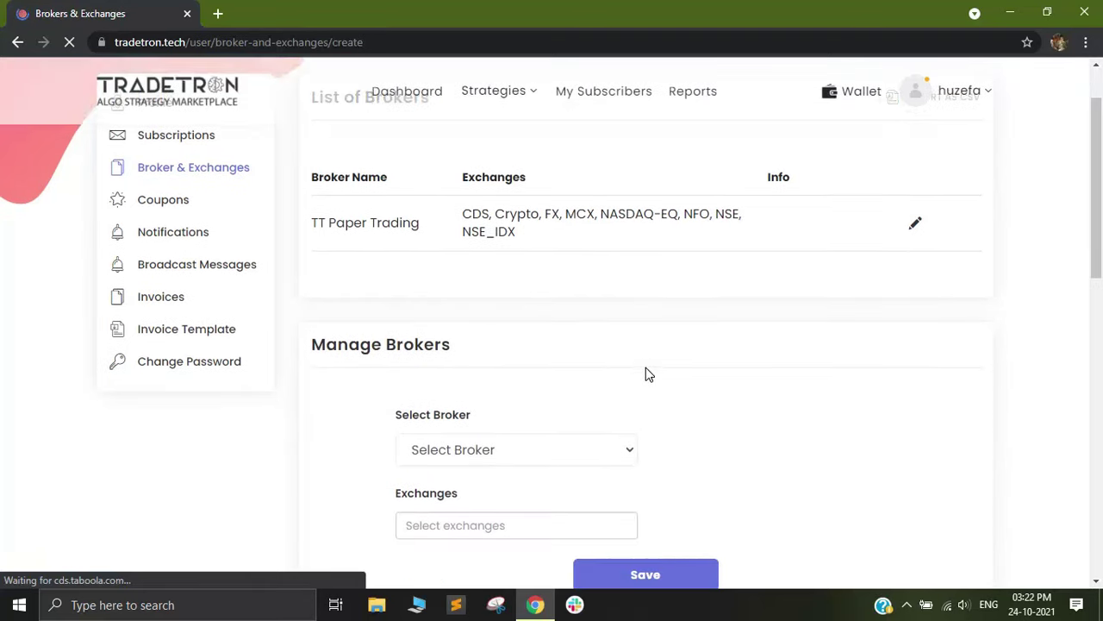
Select Zerodha as the broker, with CDS, MCX, NFO and NSE exchanges, and open its Setup Link
{"action": "left_click", "coordinate": [544, 375]}
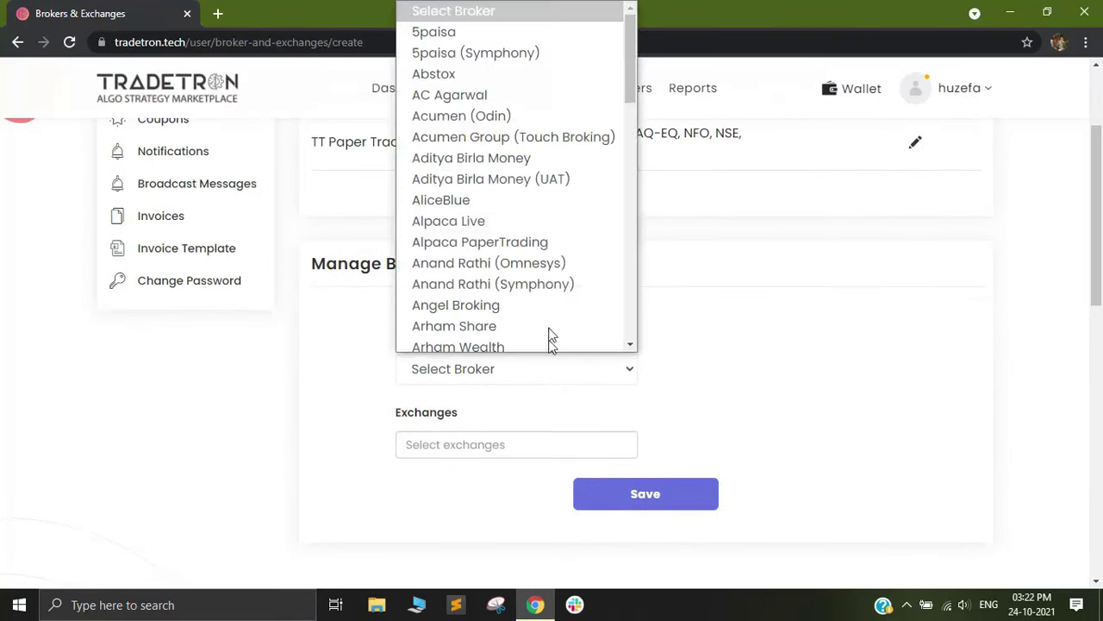
{"action": "scroll", "coordinate": [544, 256], "scroll_direction": "down", "scroll_amount": 4}
{"action": "scroll", "coordinate": [544, 256], "scroll_direction": "down", "scroll_amount": 4}
{"action": "scroll", "coordinate": [544, 256], "scroll_direction": "down", "scroll_amount": 2}
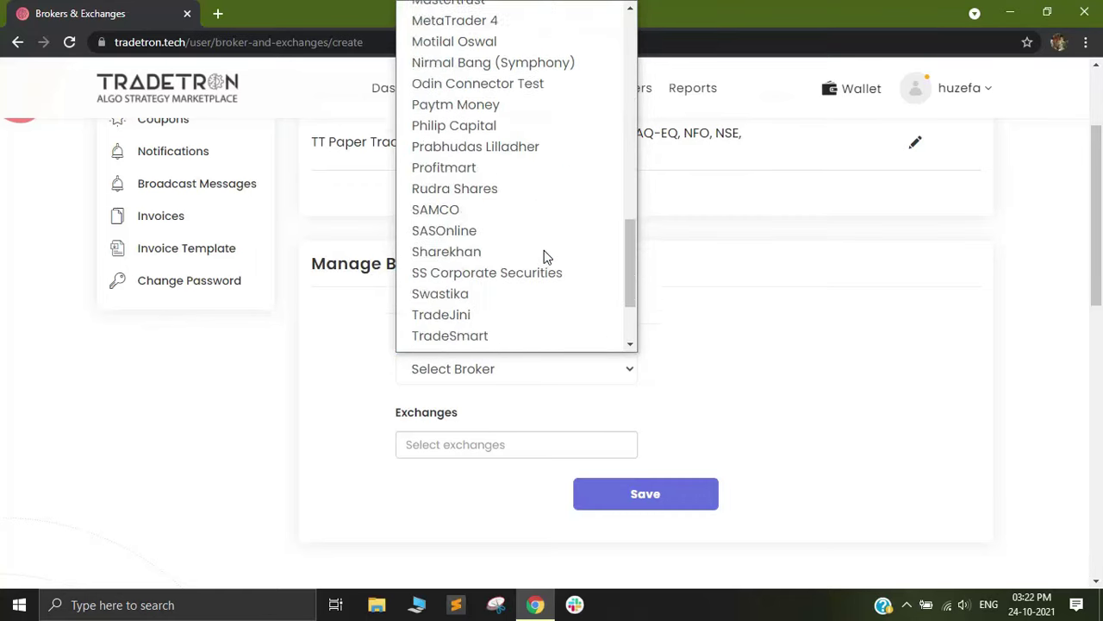
{"action": "scroll", "coordinate": [544, 256], "scroll_direction": "down", "scroll_amount": 2}
{"action": "scroll", "coordinate": [546, 215], "scroll_direction": "up", "scroll_amount": 4}
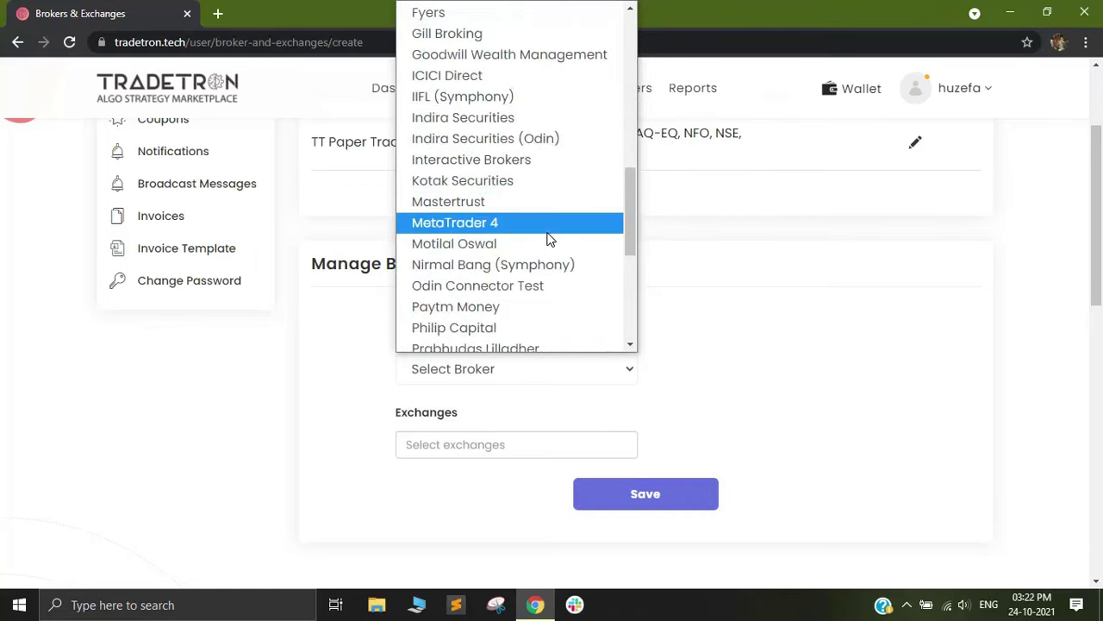
{"action": "scroll", "coordinate": [535, 173], "scroll_direction": "up", "scroll_amount": 4}
{"action": "scroll", "coordinate": [524, 132], "scroll_direction": "down", "scroll_amount": 5}
{"action": "scroll", "coordinate": [527, 184], "scroll_direction": "down", "scroll_amount": 3}
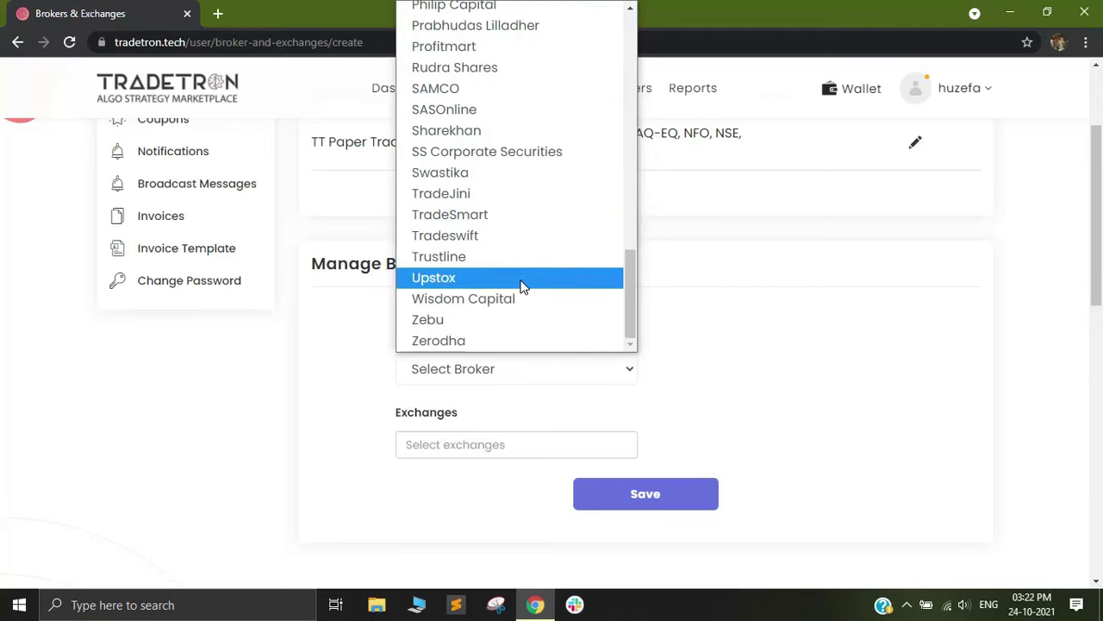
{"action": "left_click", "coordinate": [484, 344]}
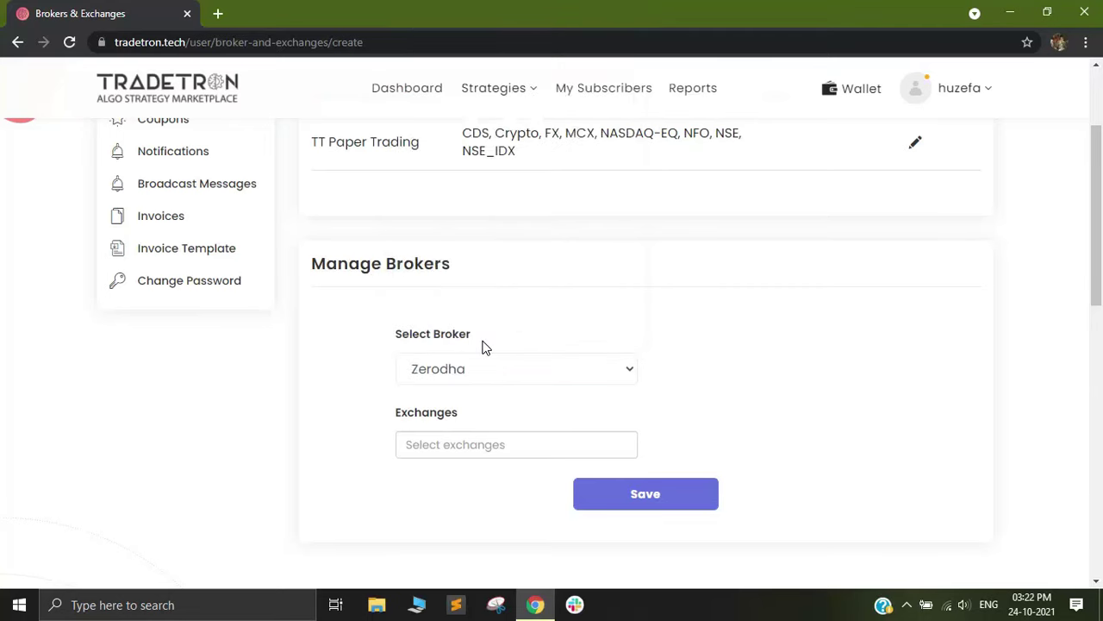
{"action": "scroll", "coordinate": [503, 404], "scroll_direction": "down", "scroll_amount": 2}
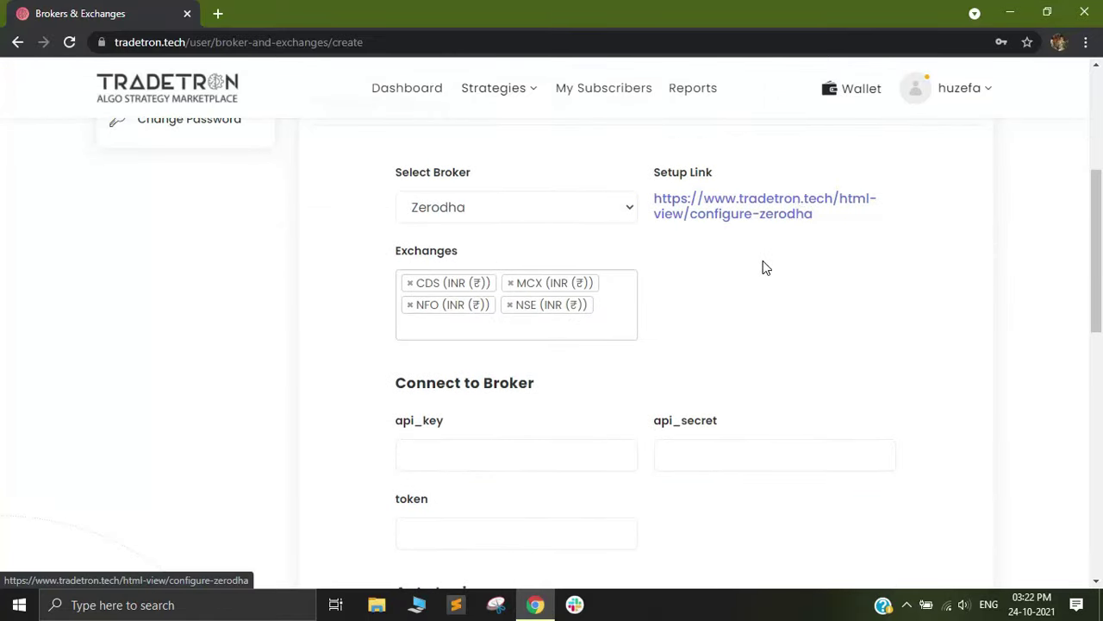
{"action": "left_click", "coordinate": [767, 201]}
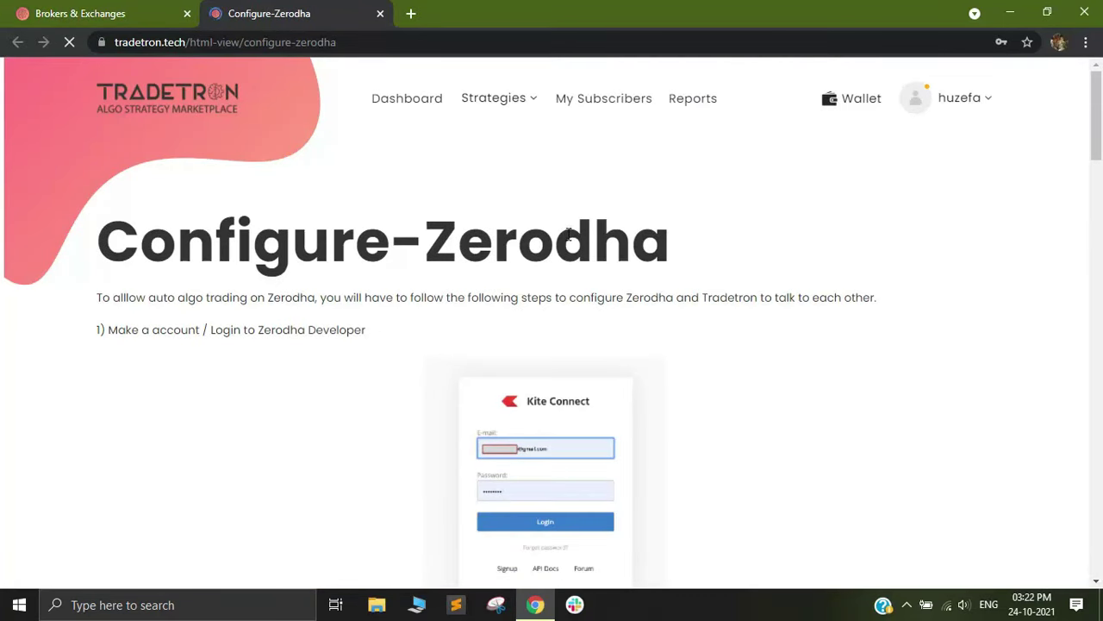
Read through the Configure-Zerodha setup guide page
{"action": "scroll", "coordinate": [592, 327], "scroll_direction": "down", "scroll_amount": 3}
{"action": "scroll", "coordinate": [598, 339], "scroll_direction": "down", "scroll_amount": 2}
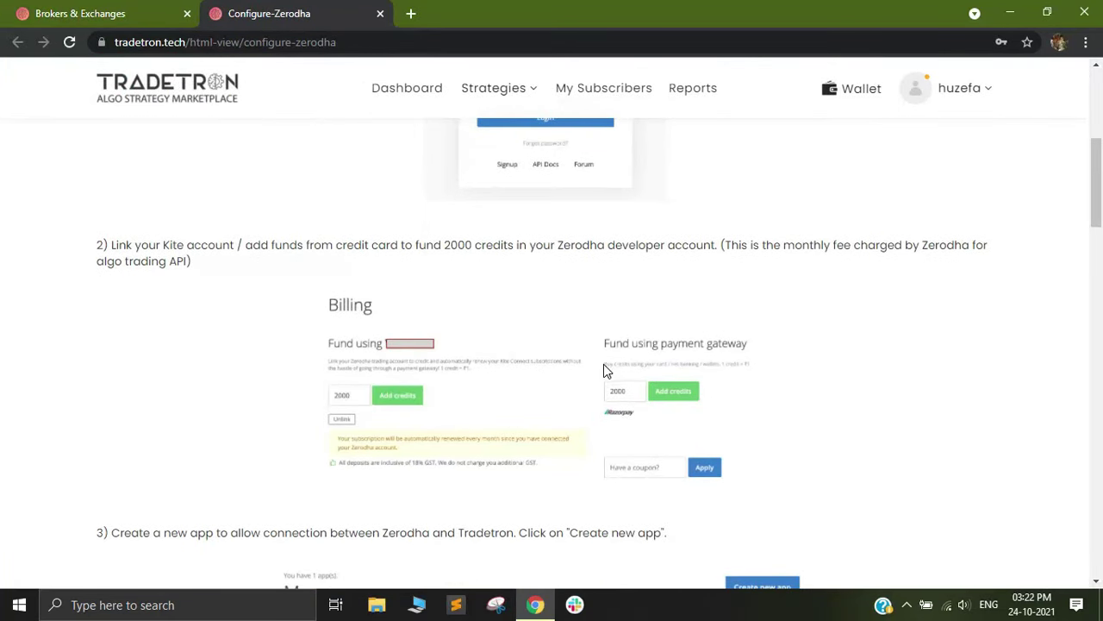
{"action": "scroll", "coordinate": [604, 366], "scroll_direction": "down", "scroll_amount": 2}
{"action": "scroll", "coordinate": [605, 366], "scroll_direction": "down", "scroll_amount": 2}
{"action": "scroll", "coordinate": [604, 366], "scroll_direction": "down", "scroll_amount": 3}
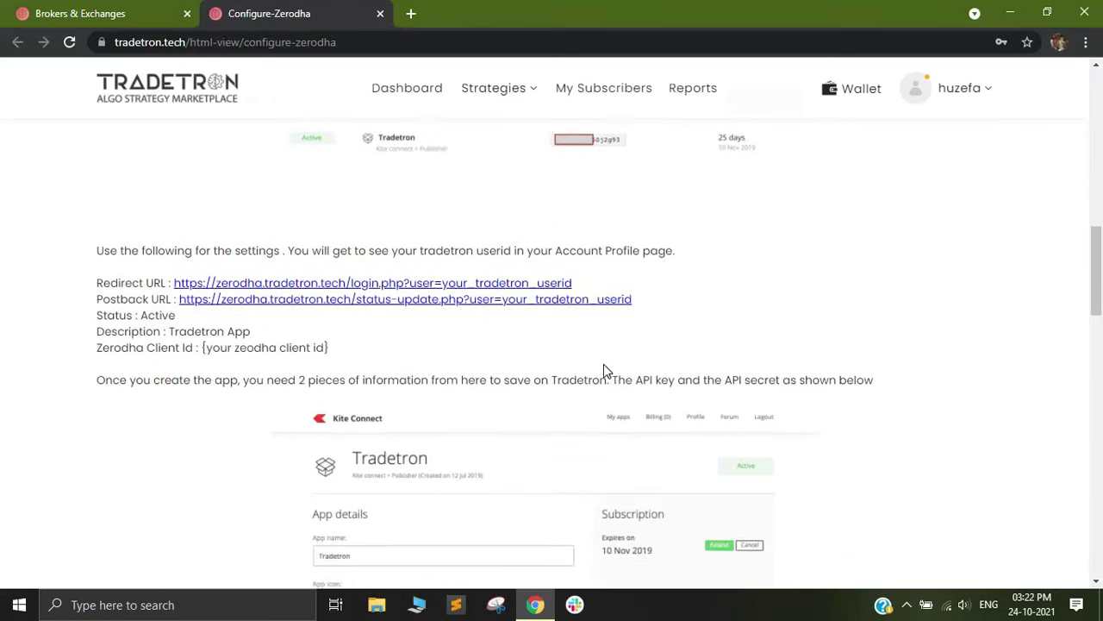
{"action": "scroll", "coordinate": [604, 371], "scroll_direction": "down", "scroll_amount": 1}
{"action": "scroll", "coordinate": [603, 371], "scroll_direction": "down", "scroll_amount": 1}
{"action": "scroll", "coordinate": [603, 370], "scroll_direction": "down", "scroll_amount": 1}
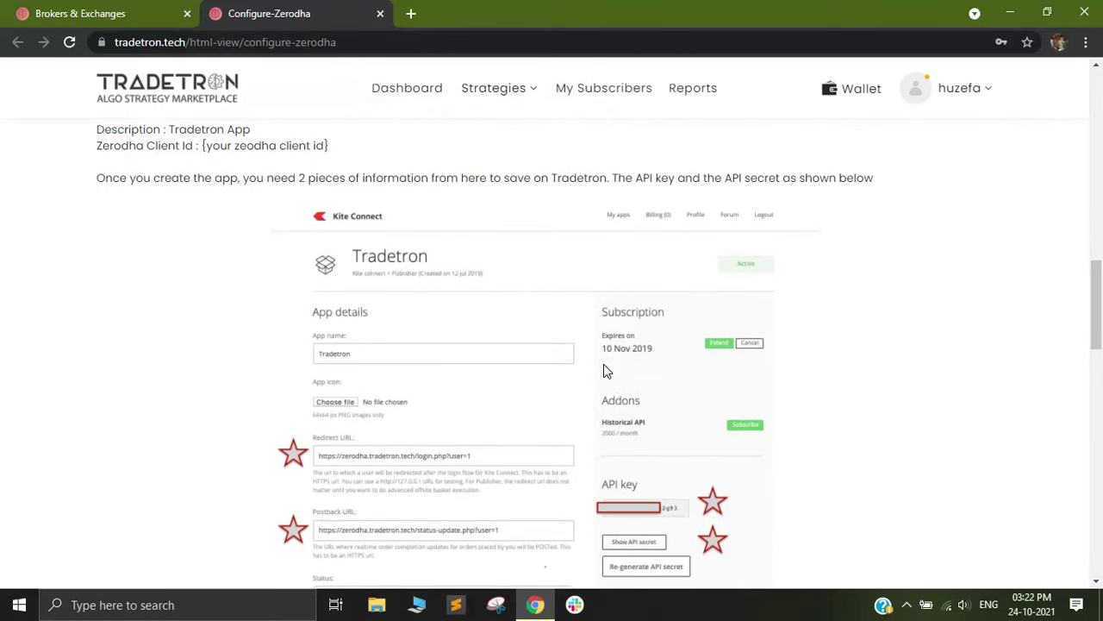
Return to the Zerodha broker form and review the blank api_key, api_secret and token fields
{"action": "left_click", "coordinate": [63, 7]}
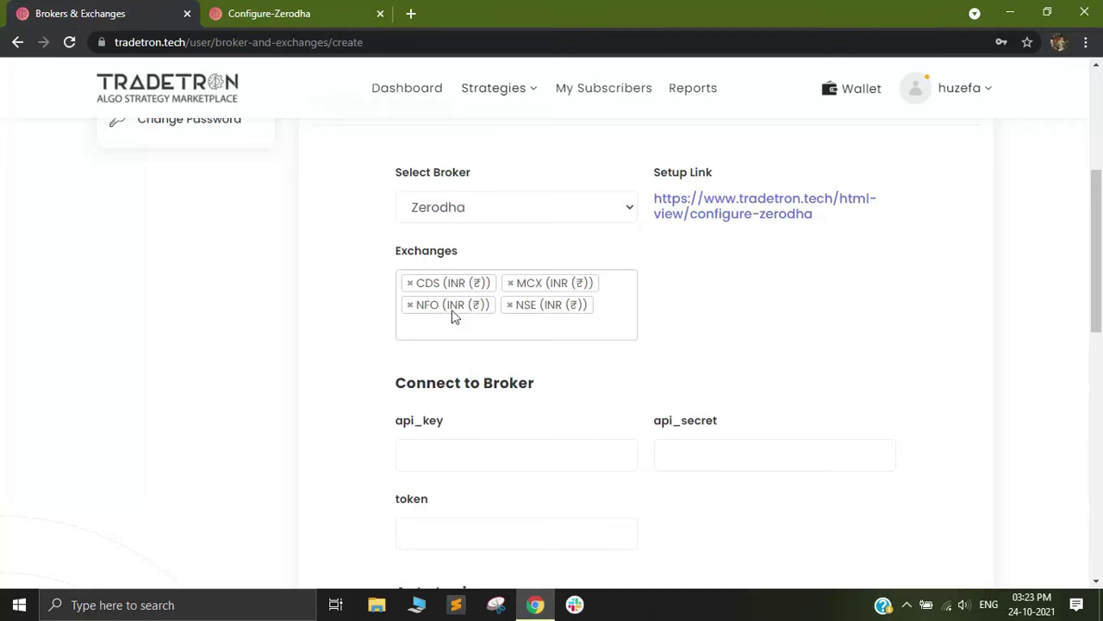
{"action": "scroll", "coordinate": [614, 390], "scroll_direction": "down", "scroll_amount": 1}
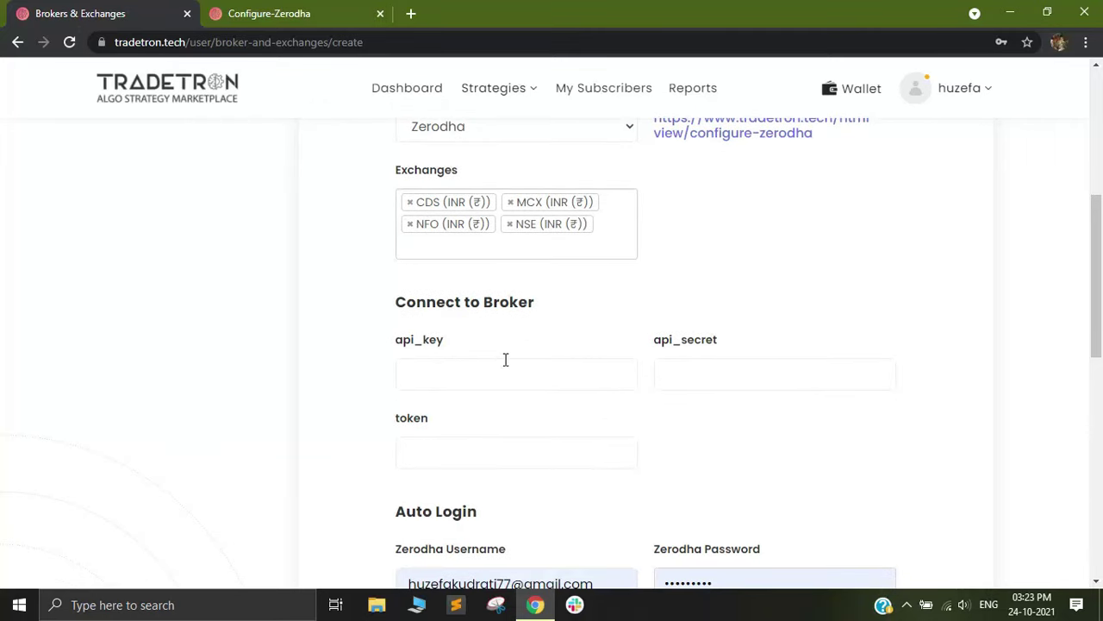
{"action": "scroll", "coordinate": [560, 353], "scroll_direction": "up", "scroll_amount": 2}
{"action": "scroll", "coordinate": [660, 319], "scroll_direction": "up", "scroll_amount": 1}
{"action": "scroll", "coordinate": [621, 388], "scroll_direction": "up", "scroll_amount": 1}
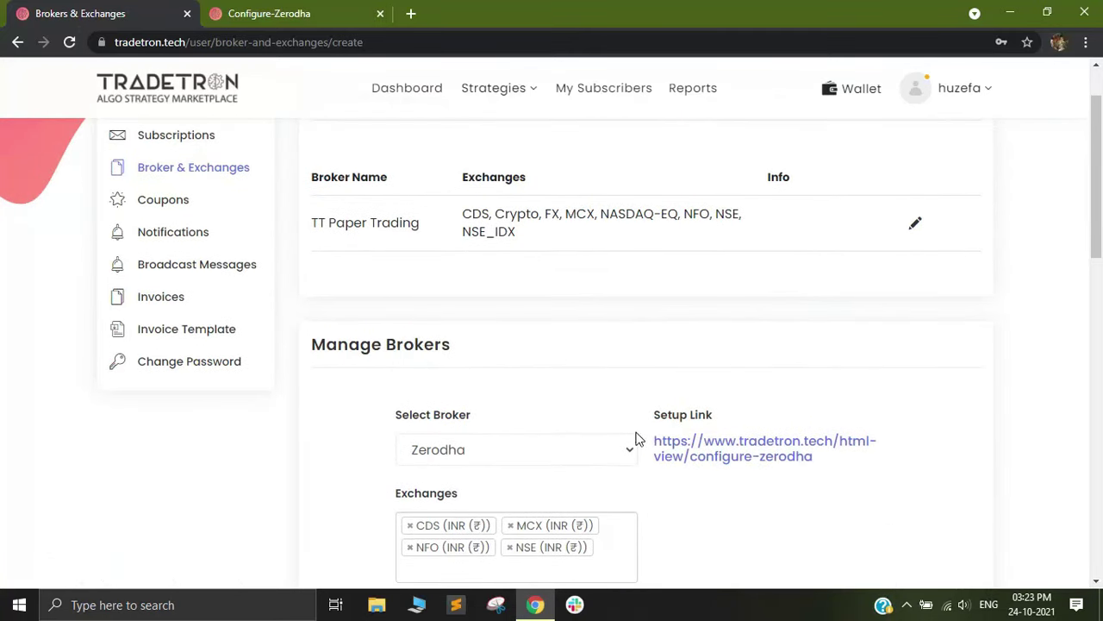
{"action": "scroll", "coordinate": [639, 388], "scroll_direction": "up", "scroll_amount": 1}
{"action": "scroll", "coordinate": [668, 388], "scroll_direction": "down", "scroll_amount": 3}
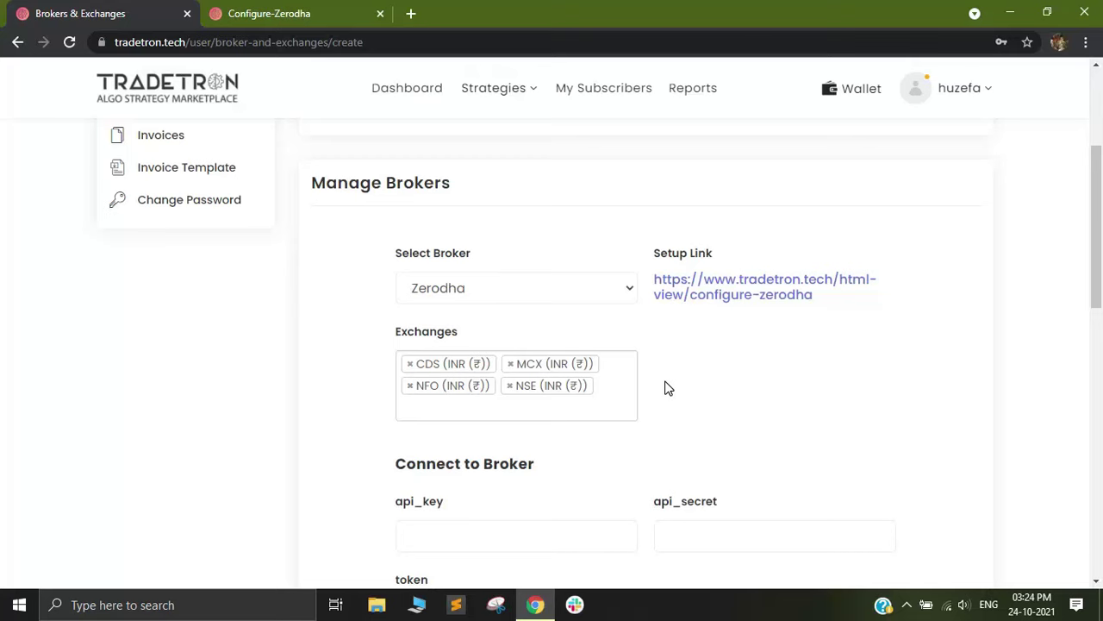
{"action": "scroll", "coordinate": [616, 379], "scroll_direction": "up", "scroll_amount": 3}
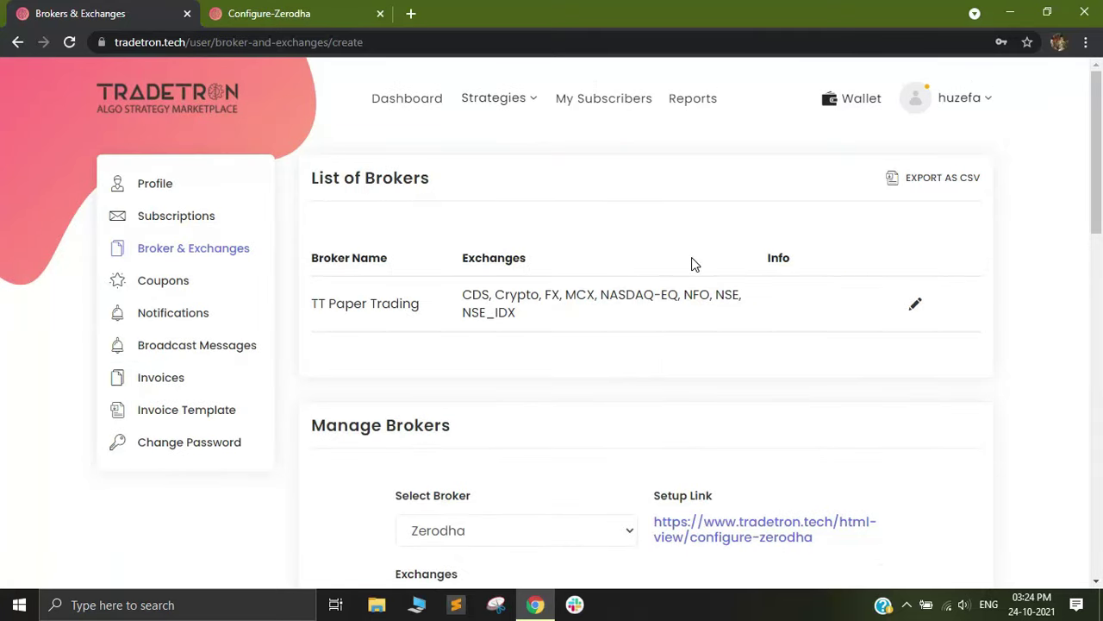